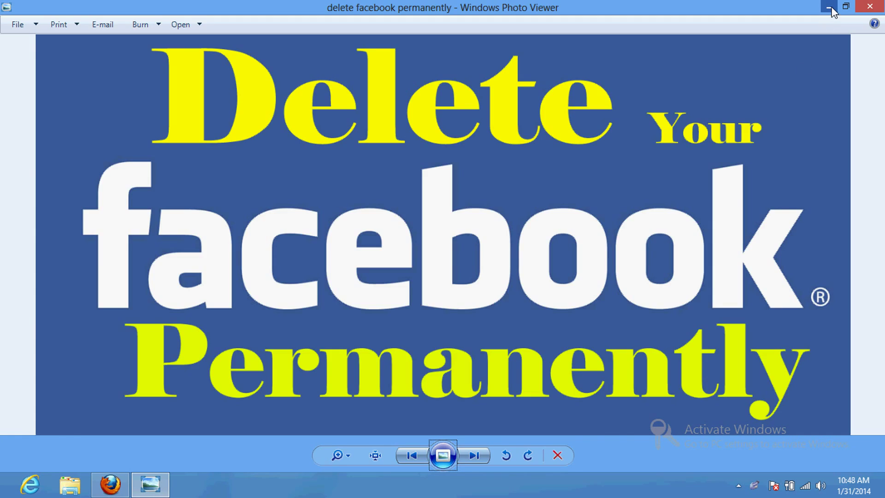
Step: Log in to Facebook and dismiss the save-password offer
{"action": "left_click", "coordinate": [830, 7]}
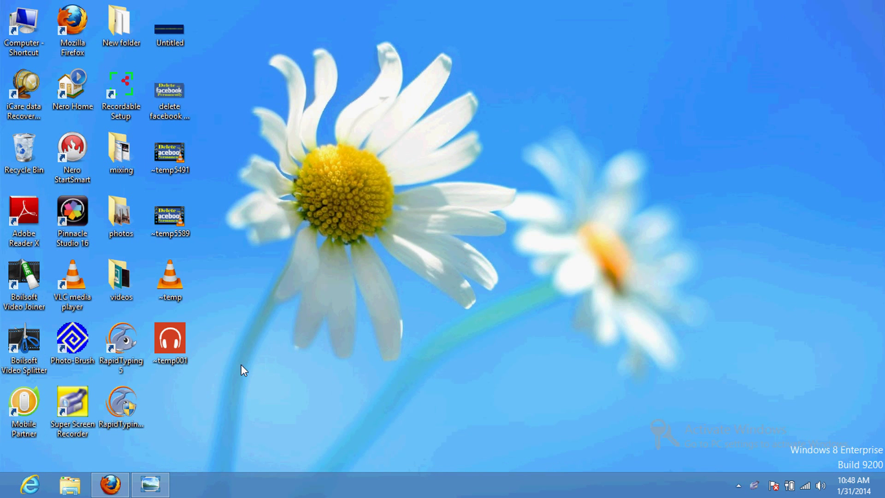
{"action": "left_click", "coordinate": [124, 489]}
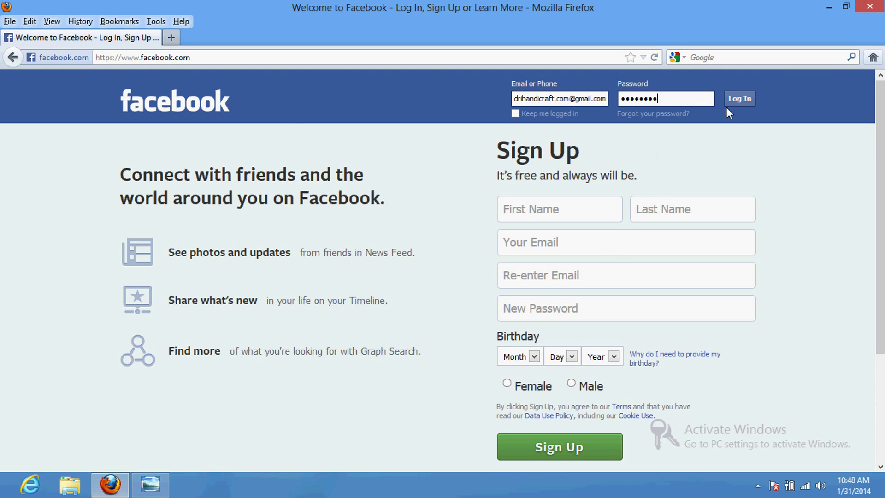
{"action": "left_click", "coordinate": [733, 97]}
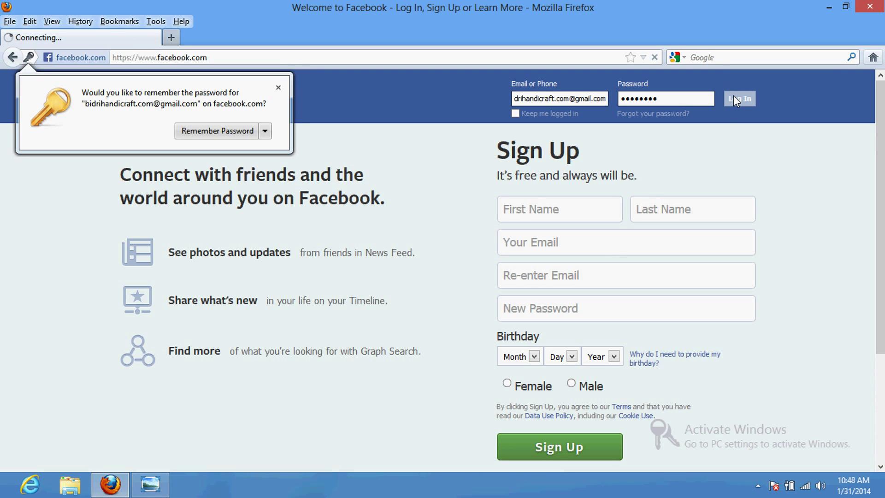
{"action": "left_click", "coordinate": [277, 89]}
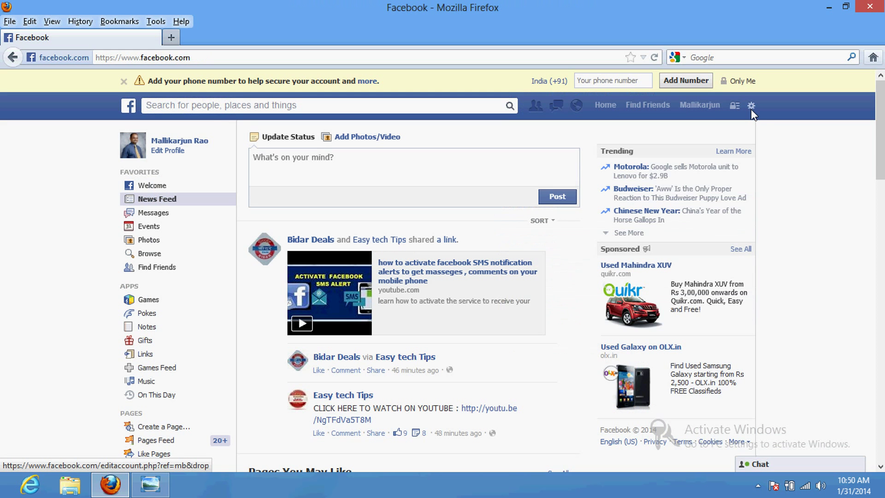
Step: Search Help for 'delete' and expand 'How do I permanently delete my account?'
{"action": "left_click", "coordinate": [751, 107]}
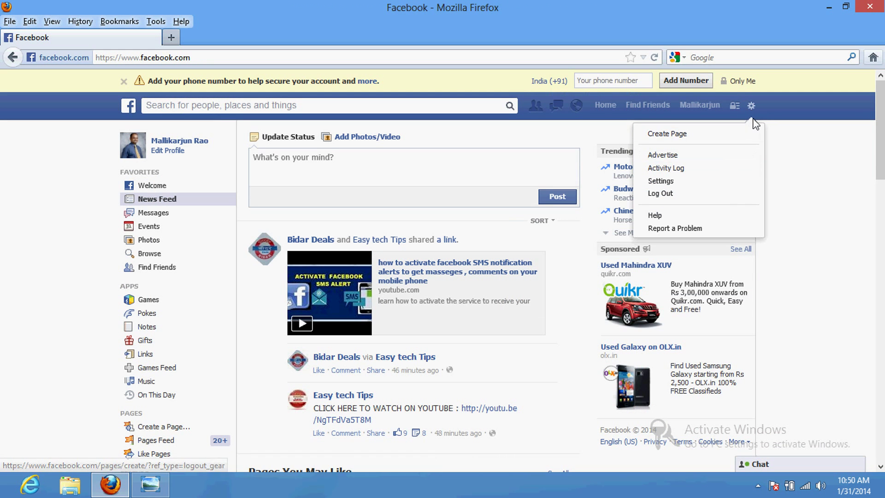
{"action": "left_click", "coordinate": [749, 107]}
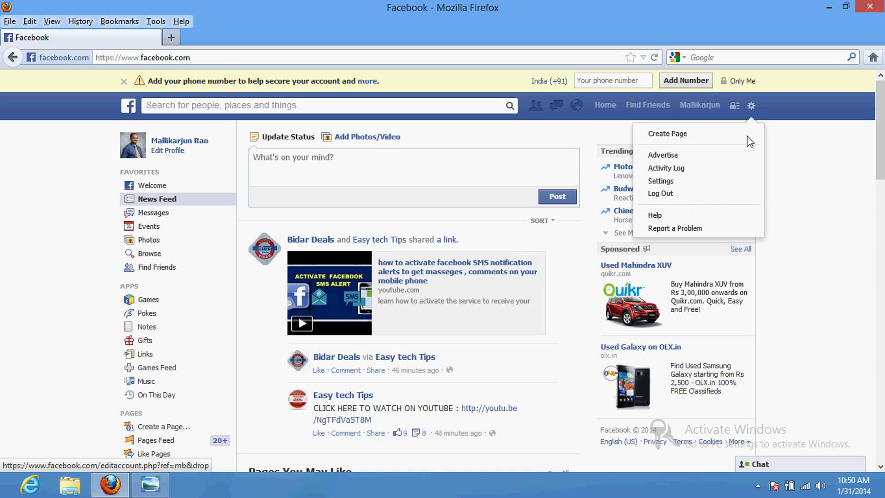
{"action": "left_click", "coordinate": [741, 215]}
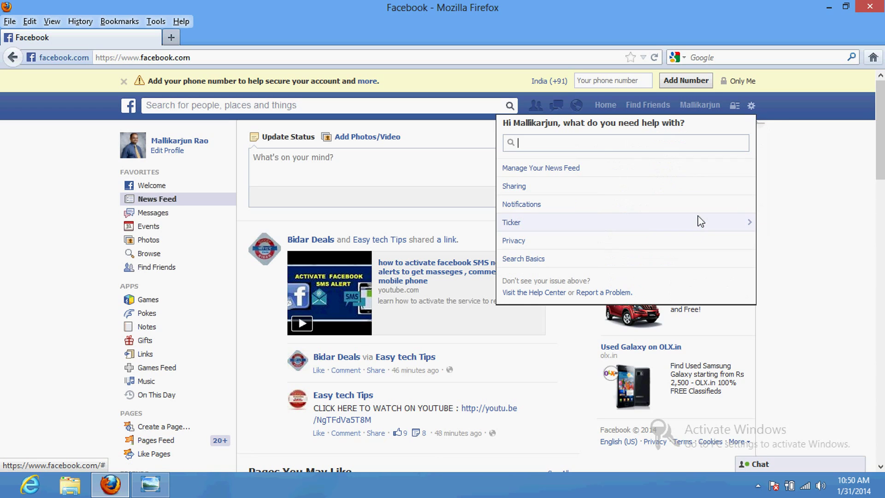
{"action": "left_click", "coordinate": [531, 144]}
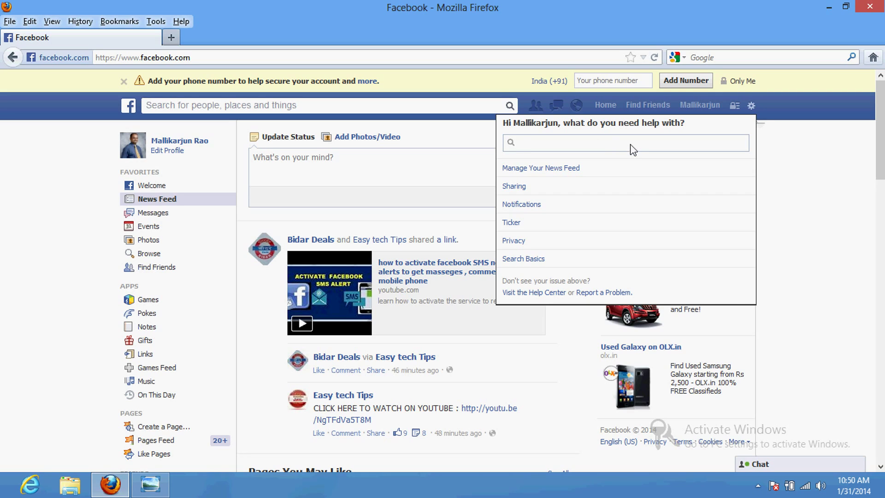
{"action": "type", "text": "dele"}
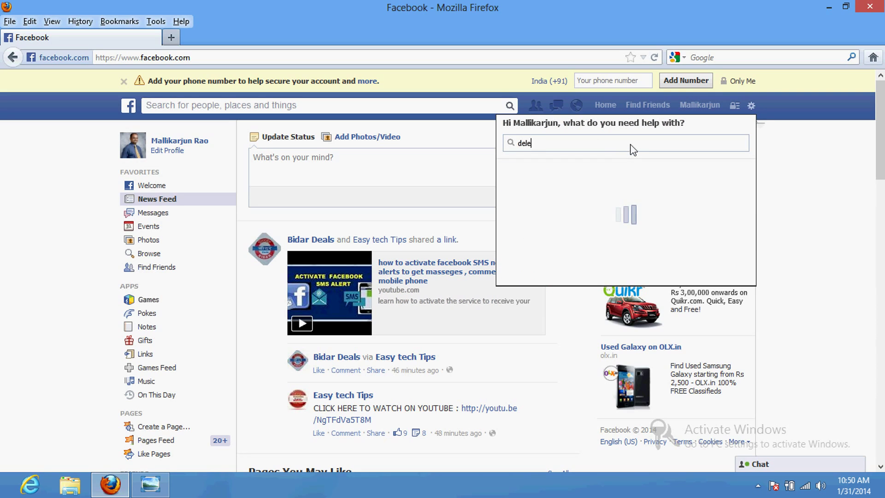
{"action": "type", "text": "te"}
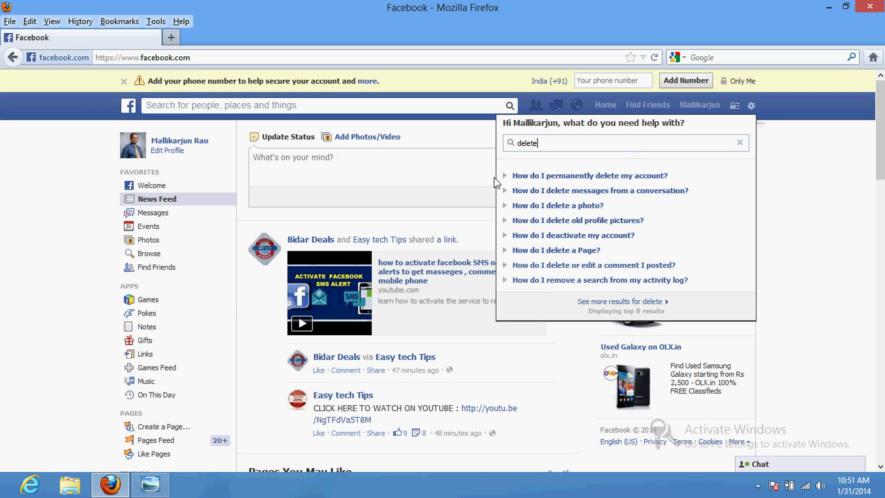
{"action": "left_click", "coordinate": [568, 179]}
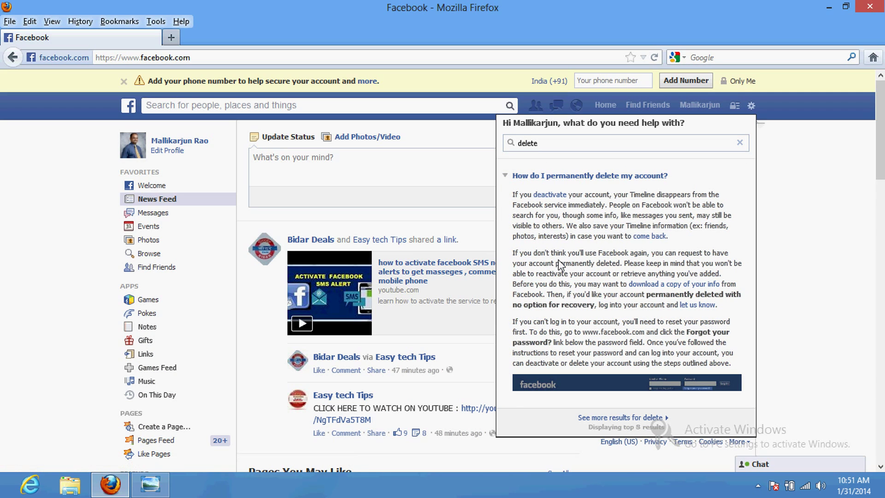
Step: Zoom in and open the Delete My Account page from the 'let us know' link
{"action": "key", "text": "ctrl+plus"}
{"action": "key", "text": "ctrl+plus"}
{"action": "key", "text": "ctrl+plus"}
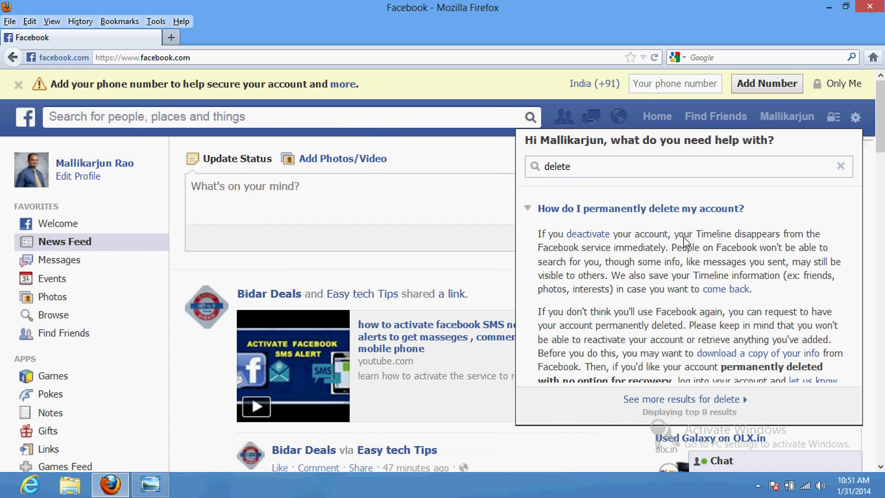
{"action": "scroll", "coordinate": [685, 240], "scroll_direction": "down", "scroll_amount": 2}
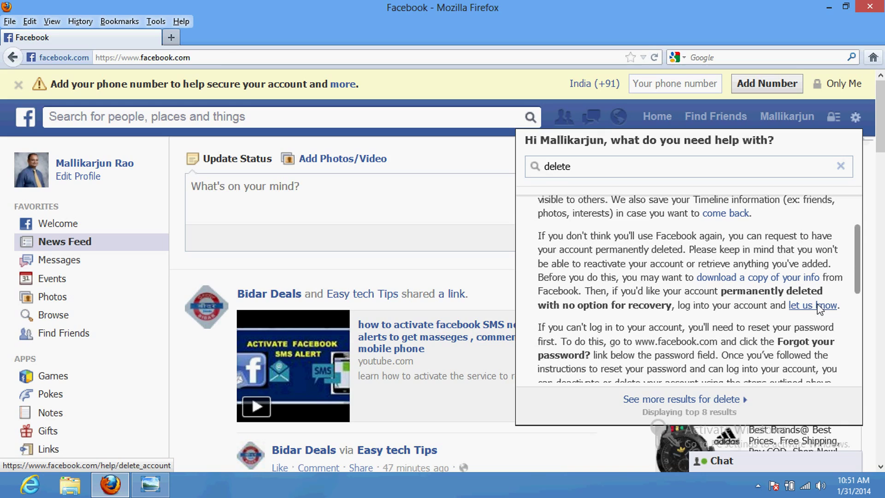
{"action": "left_click", "coordinate": [819, 310]}
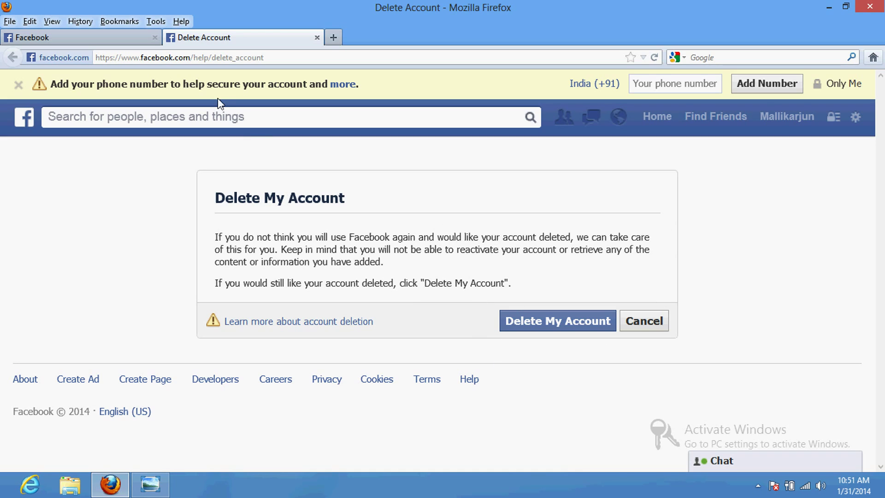
{"action": "left_click", "coordinate": [104, 59]}
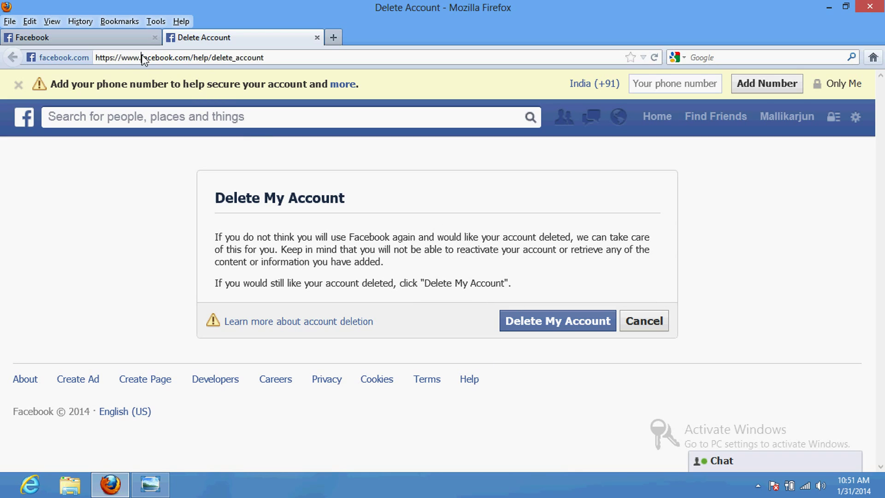
{"action": "left_click", "coordinate": [270, 59]}
Step: Minimize Firefox and view the delete facebook title image in Photo Viewer
{"action": "left_click", "coordinate": [827, 6]}
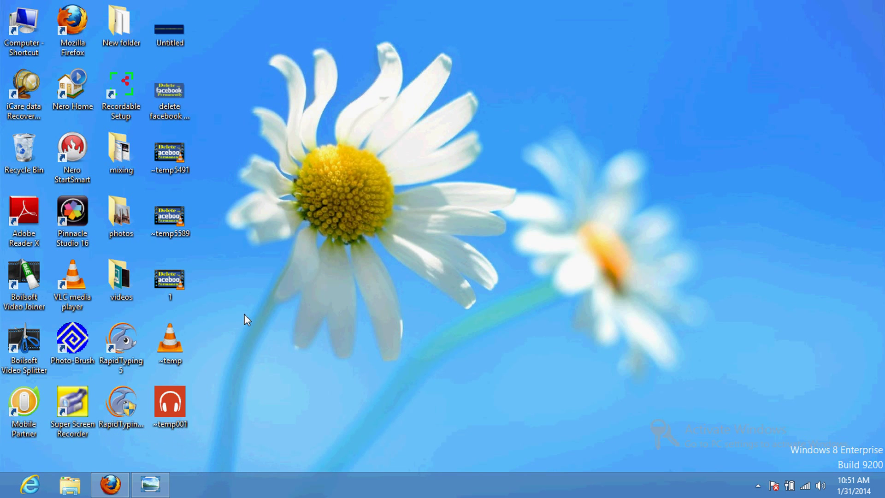
{"action": "double_click", "coordinate": [163, 28]}
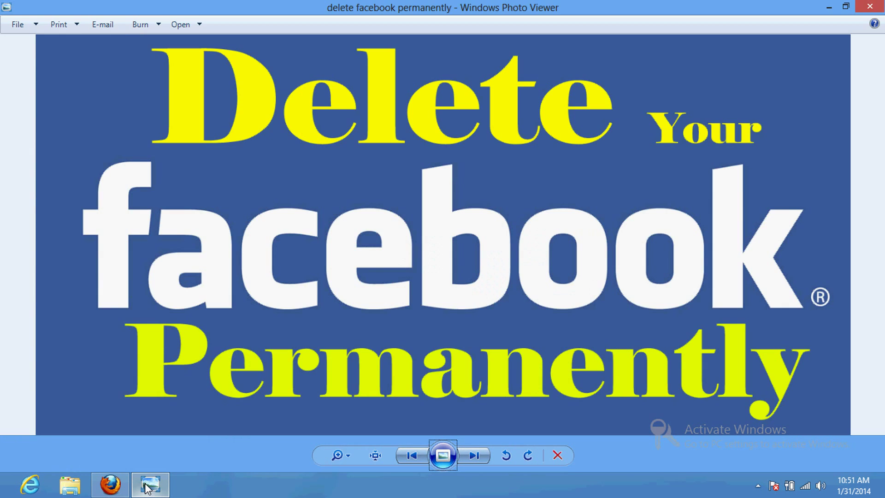
Step: Request permanent deletion and enter the account password and security text Mg8Sug
{"action": "left_click", "coordinate": [110, 486]}
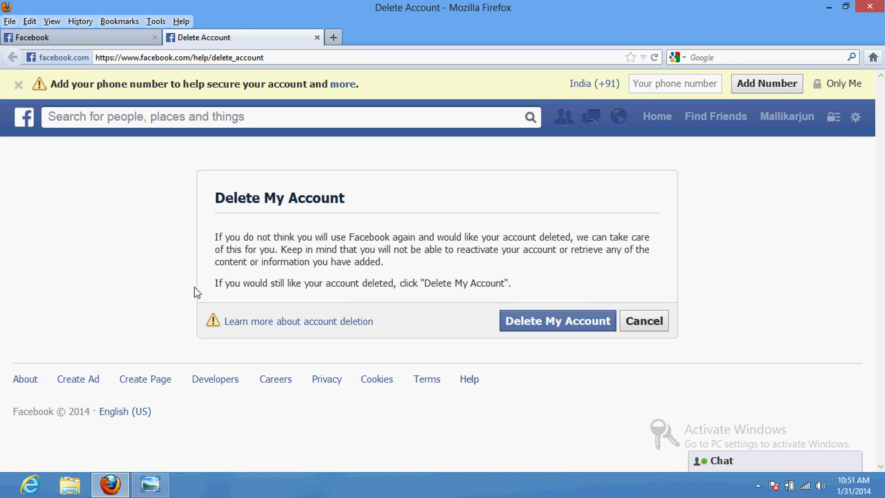
{"action": "left_click", "coordinate": [561, 323]}
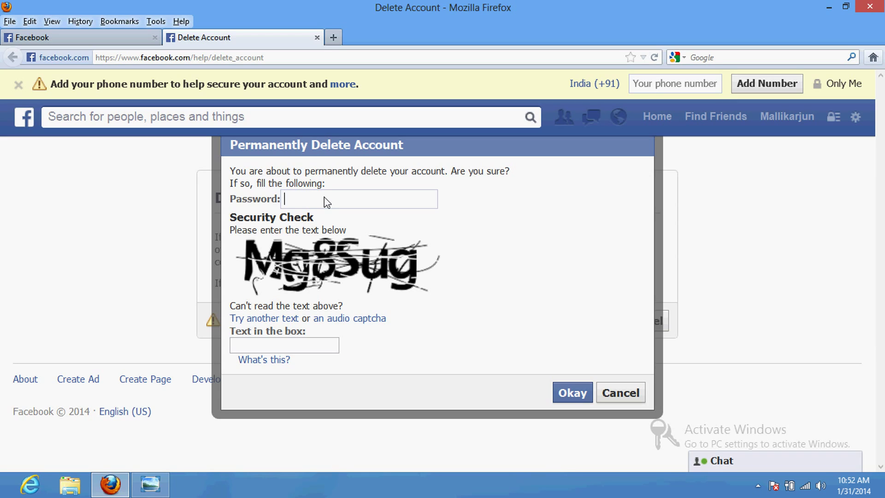
{"action": "type", "text": "••"}
{"action": "type", "text": "•••"}
{"action": "left_click", "coordinate": [292, 350]}
{"action": "type", "text": "M"}
{"action": "type", "text": "g"}
{"action": "type", "text": "8"}
{"action": "type", "text": "Su"}
{"action": "type", "text": "g"}
Step: Confirm the deletion request and acknowledge the 14-day deactivation notice
{"action": "left_click", "coordinate": [561, 395]}
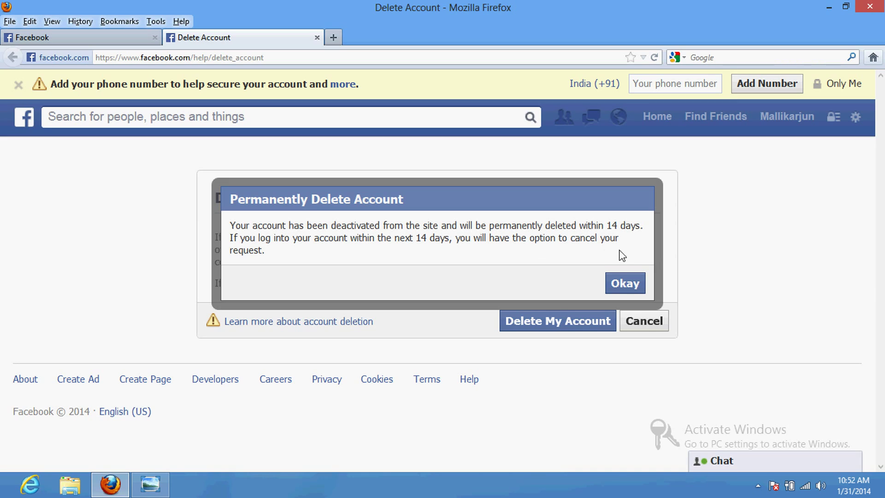
{"action": "left_click", "coordinate": [628, 287]}
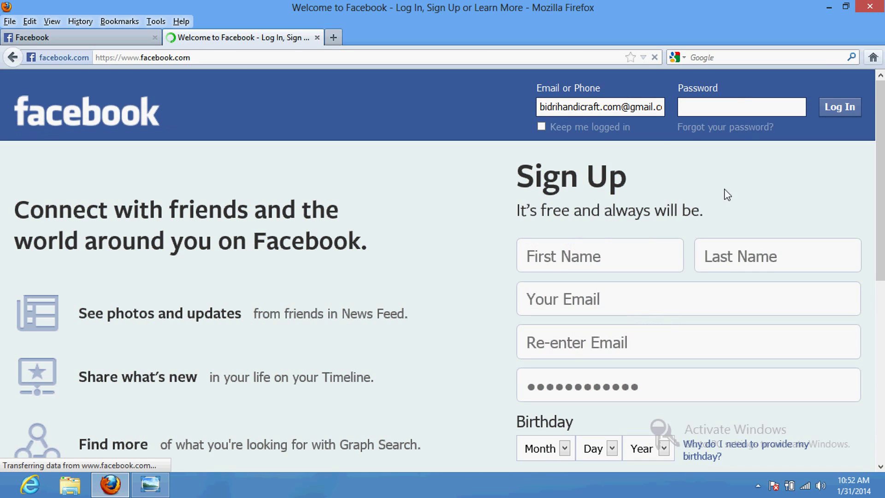
Step: Close the Facebook browser window and leave the taskbar's hidden icons showing
{"action": "left_click", "coordinate": [155, 37]}
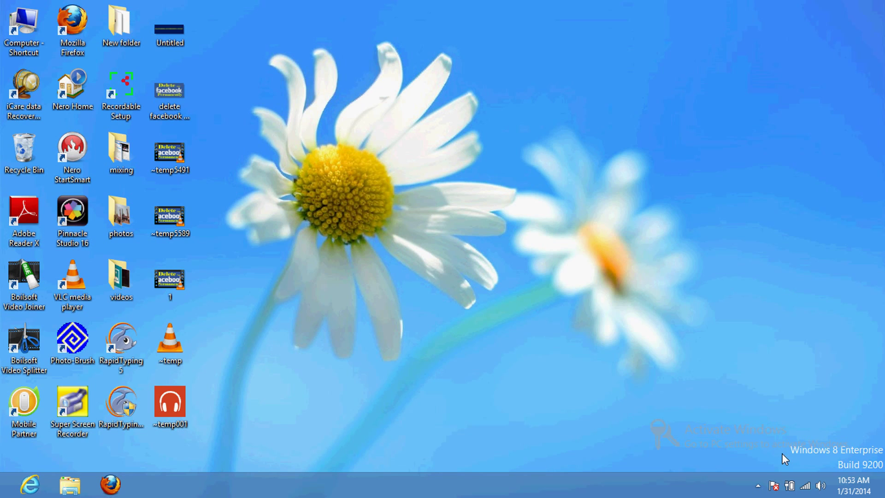
{"action": "left_click", "coordinate": [759, 486]}
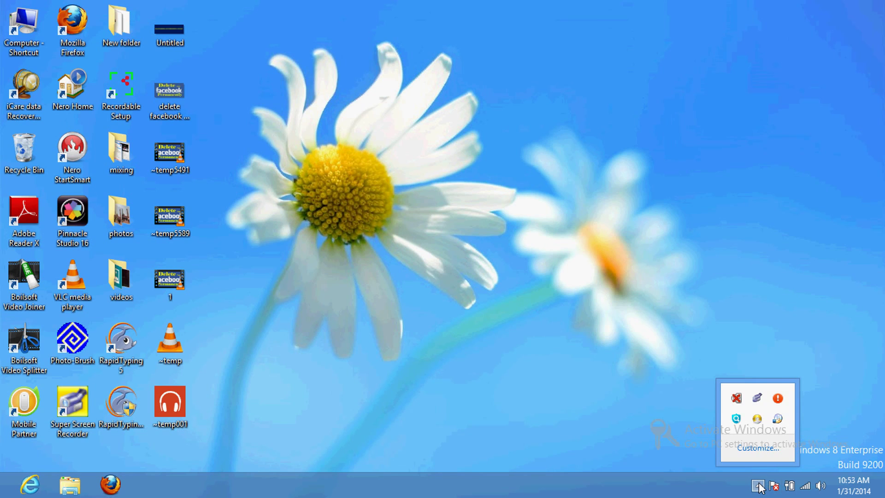
{"action": "left_click", "coordinate": [758, 399]}
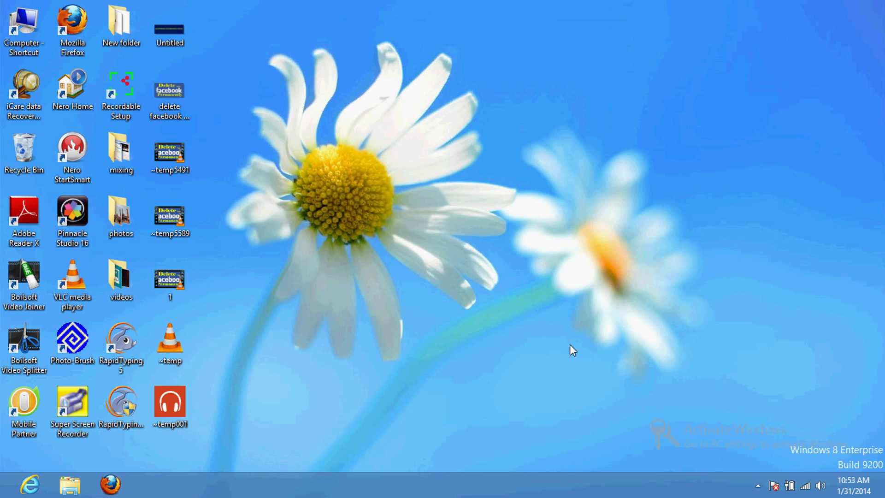
{"action": "left_click", "coordinate": [758, 486]}
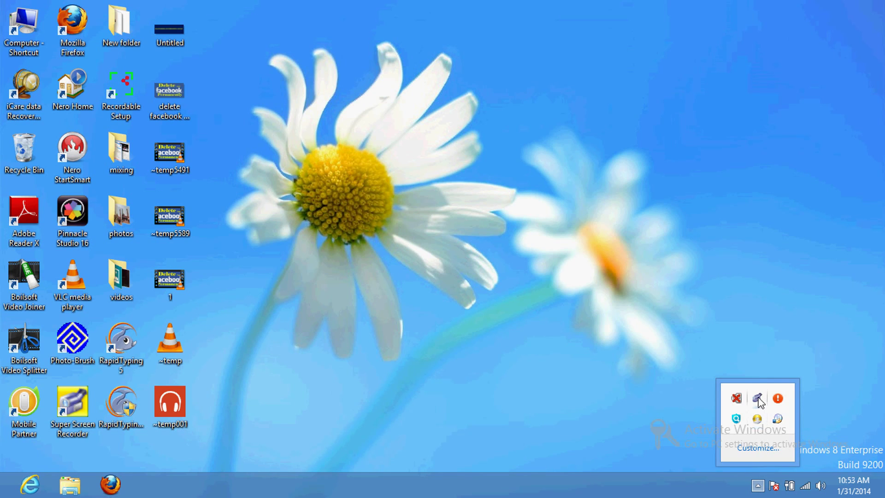